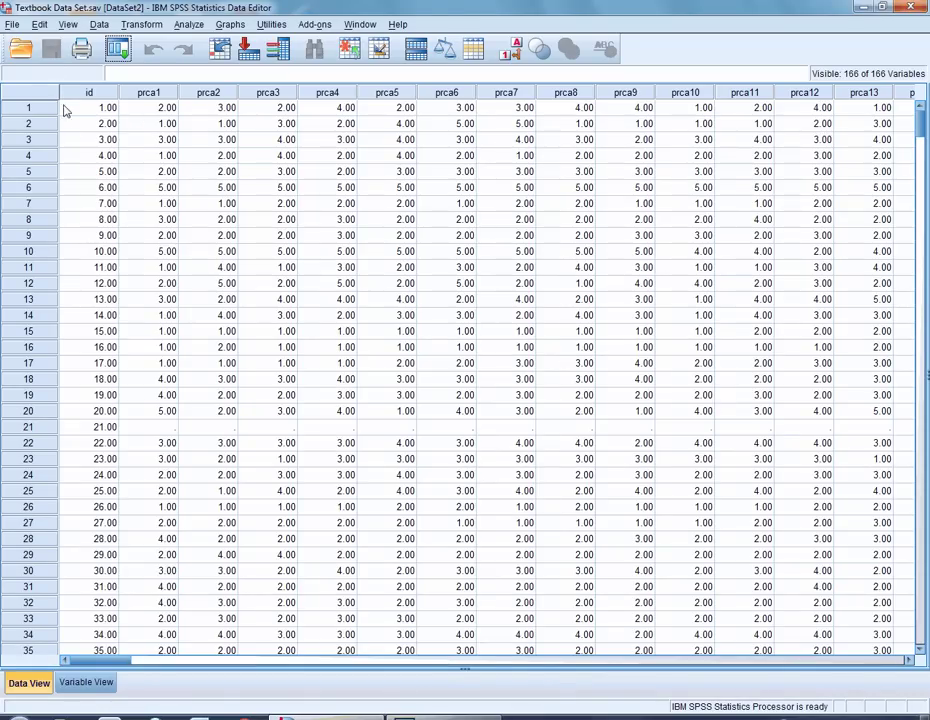
Select the prca1 through prca24 columns in Data View, then clear the selection and return to prca1 row 1
left_click_drag(101, 666, 107, 665)
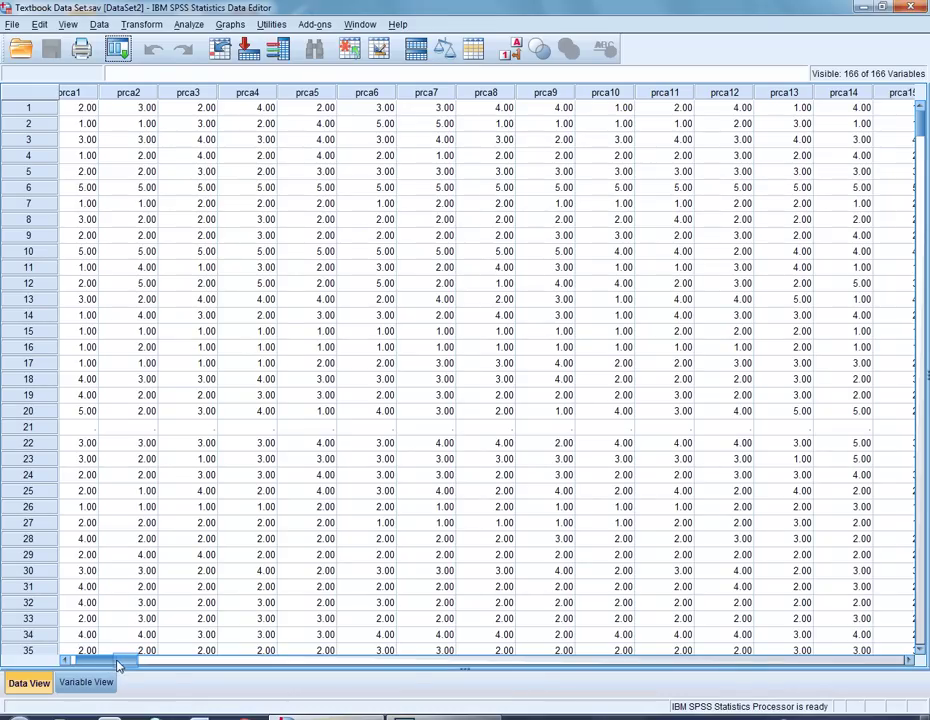
scroll(127, 666, "left", 1)
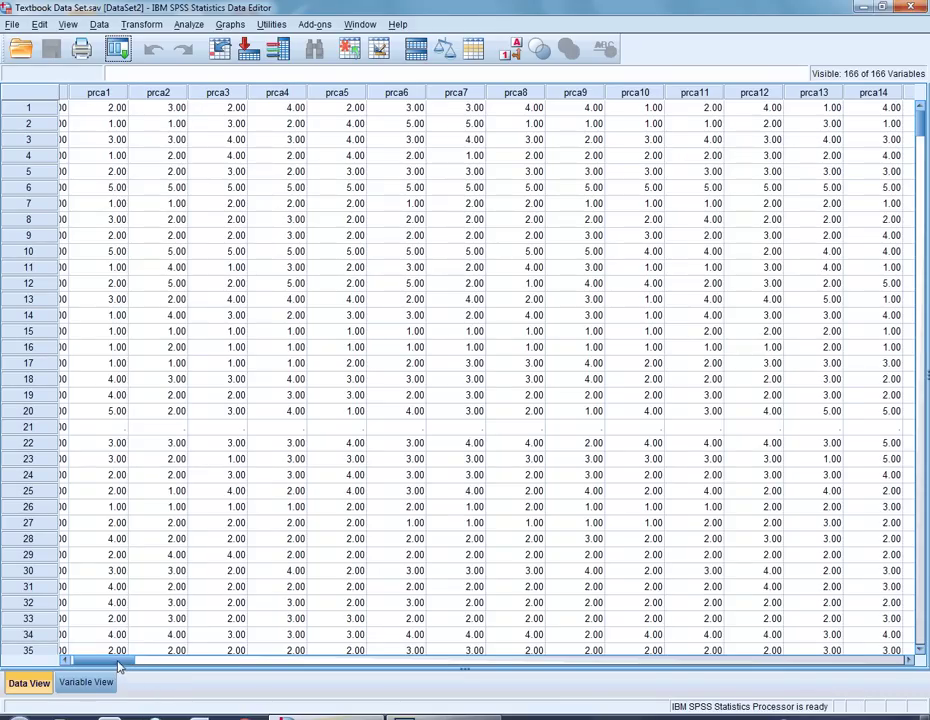
left_click_drag(118, 667, 104, 667)
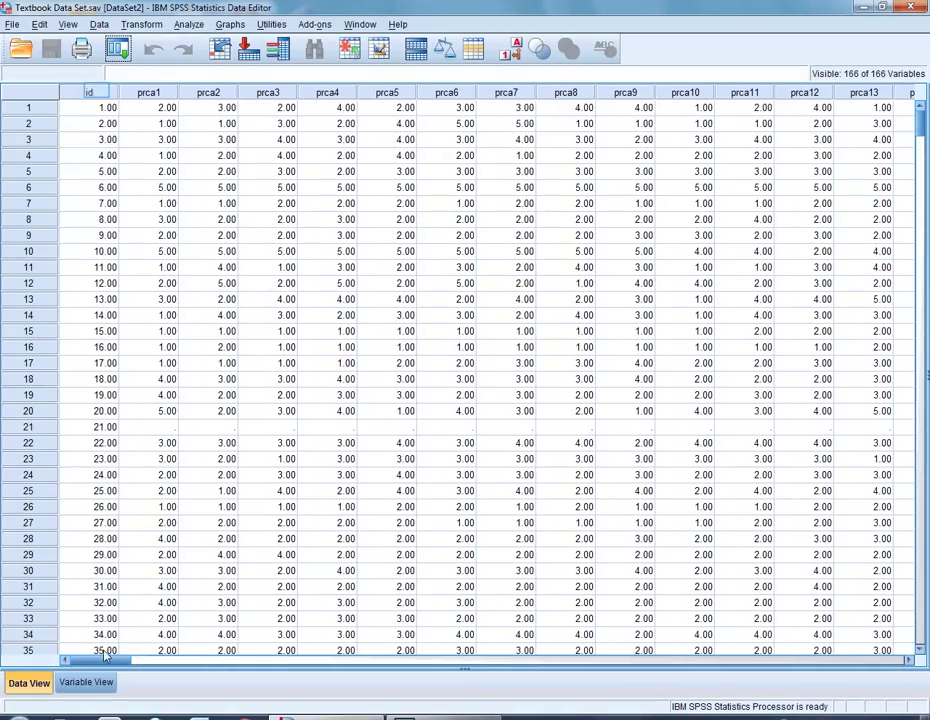
left_click(92, 92)
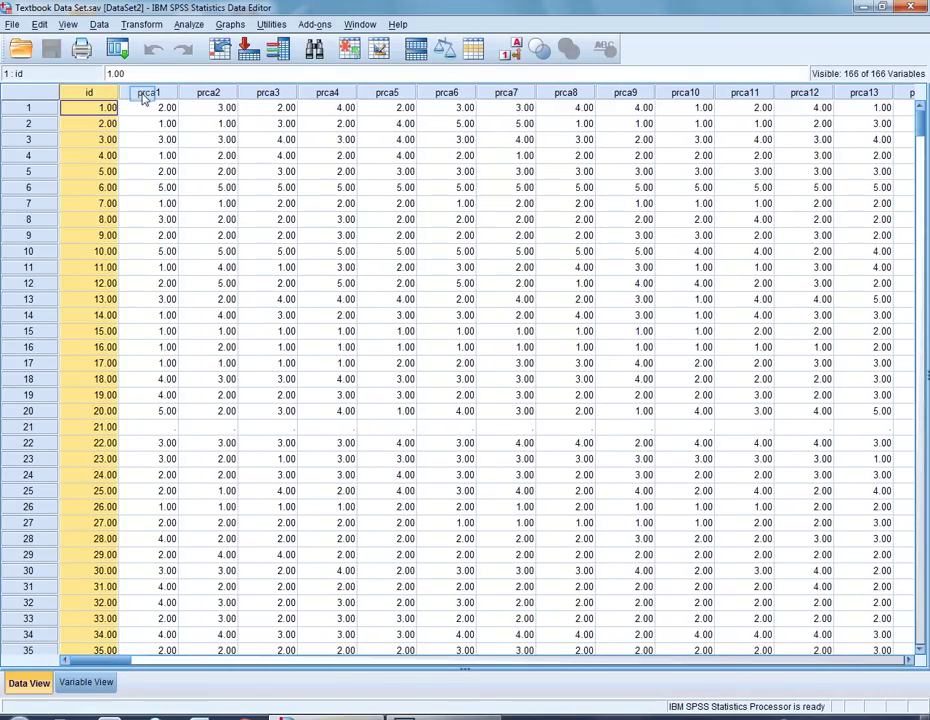
left_click(145, 97)
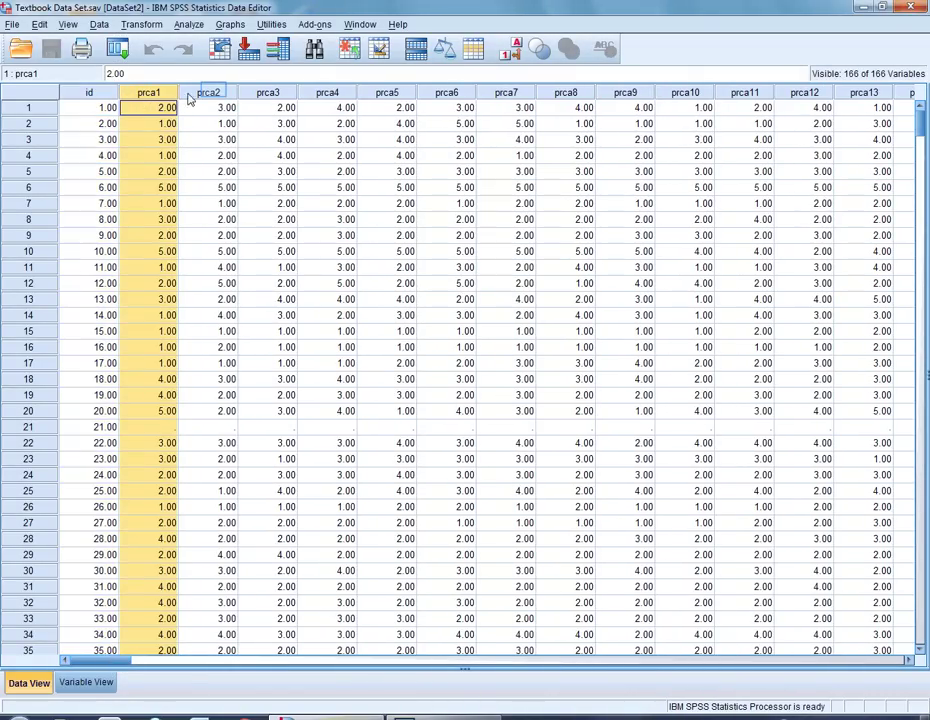
left_click_drag(213, 95, 326, 92)
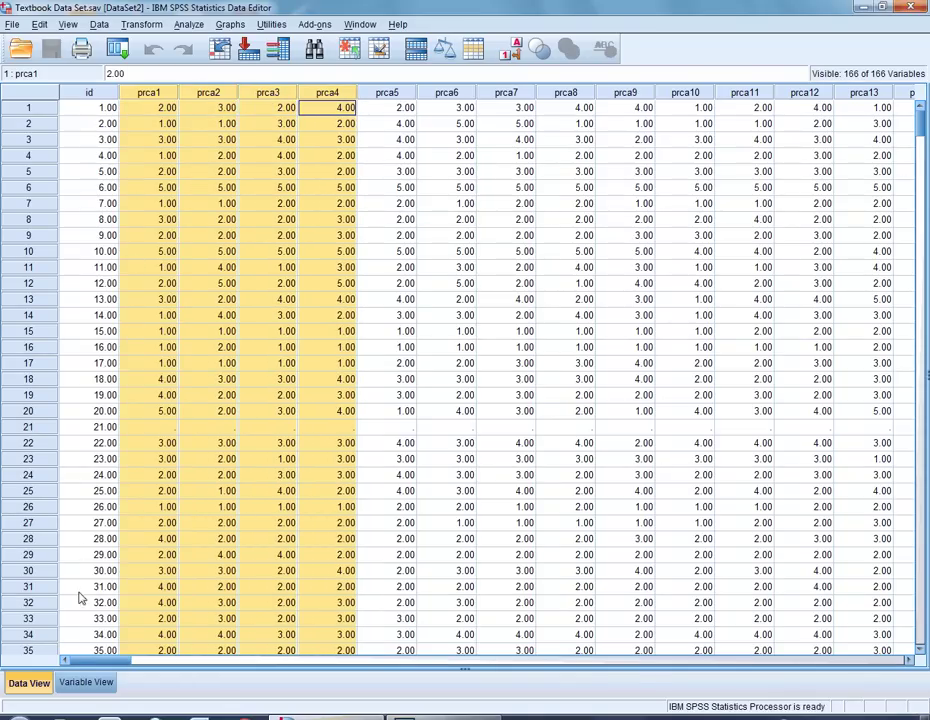
left_click_drag(112, 662, 166, 665)
left_click(783, 92, "shift")
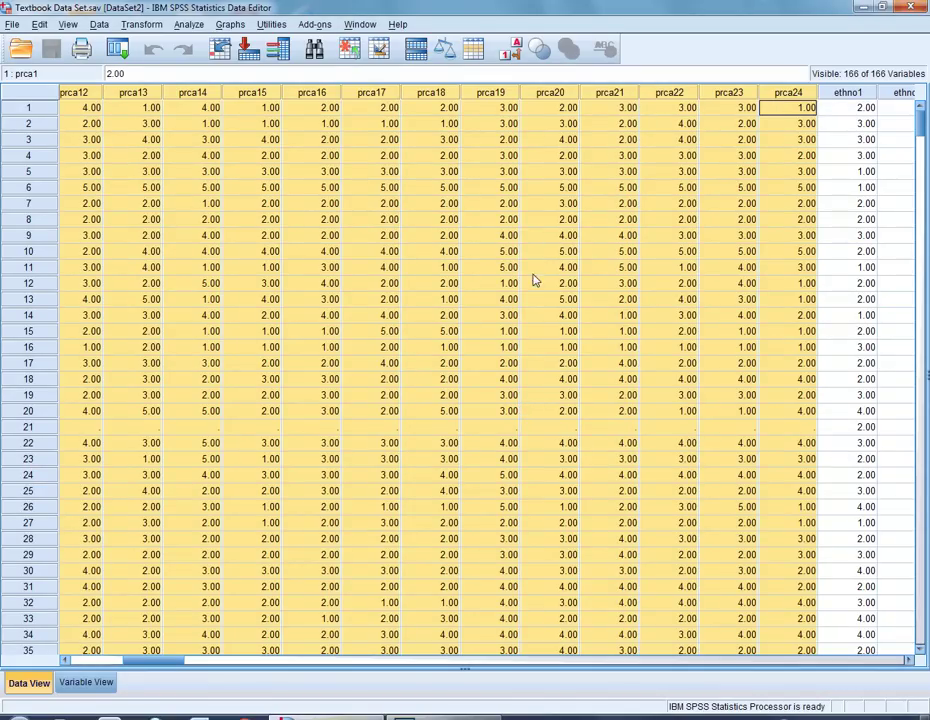
left_click(516, 413)
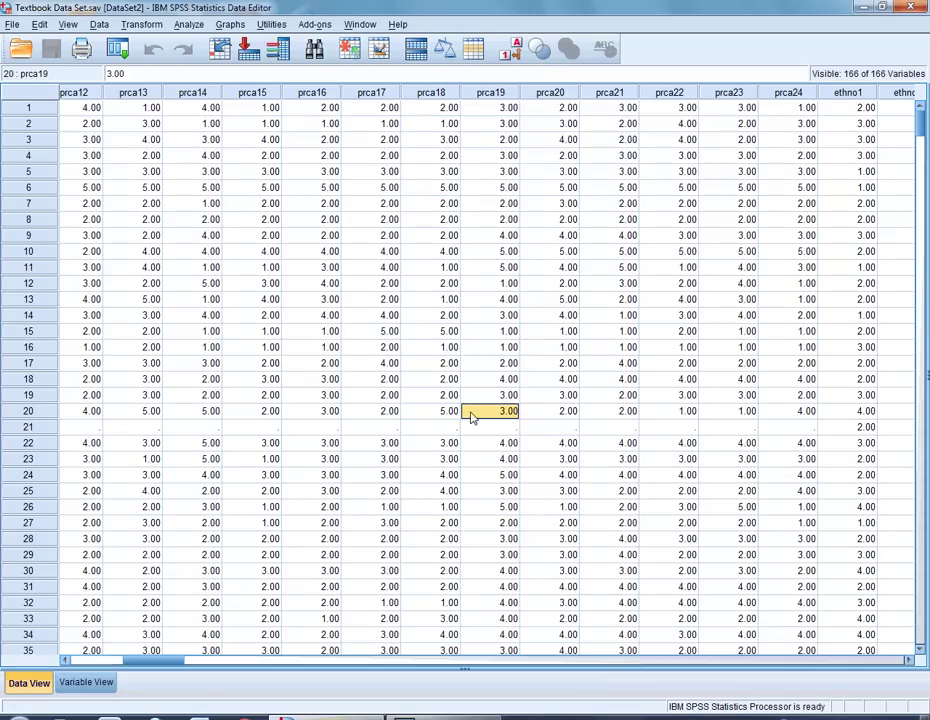
scroll(100, 480, "left", 5)
left_click(147, 112)
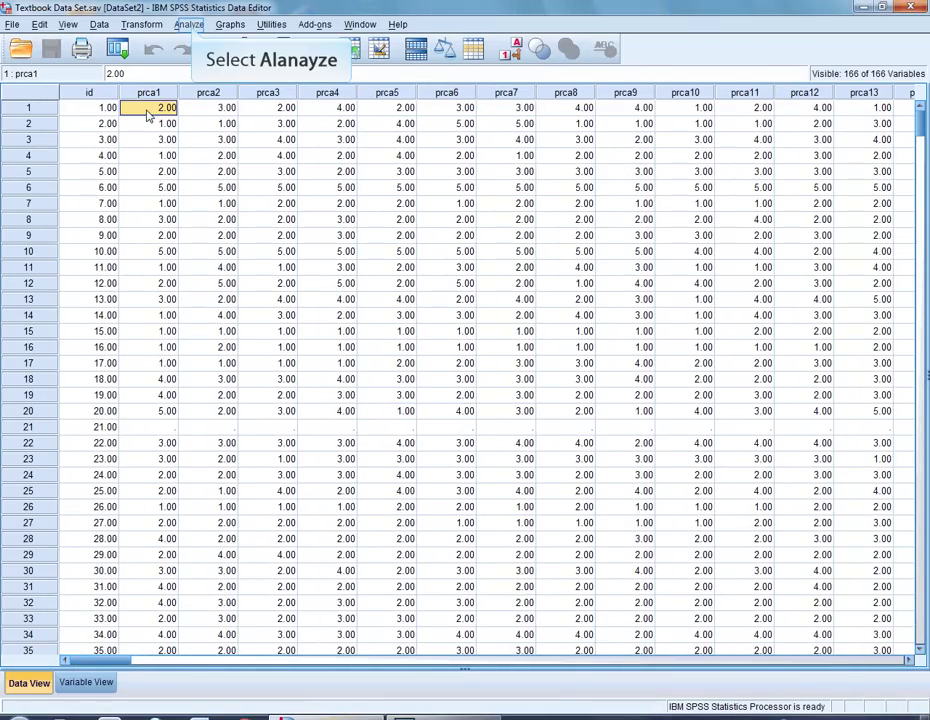
Open Analyze > Scale > Reliability Analysis and select Communication Apprehension [prca1] in the variable list
left_click(190, 25)
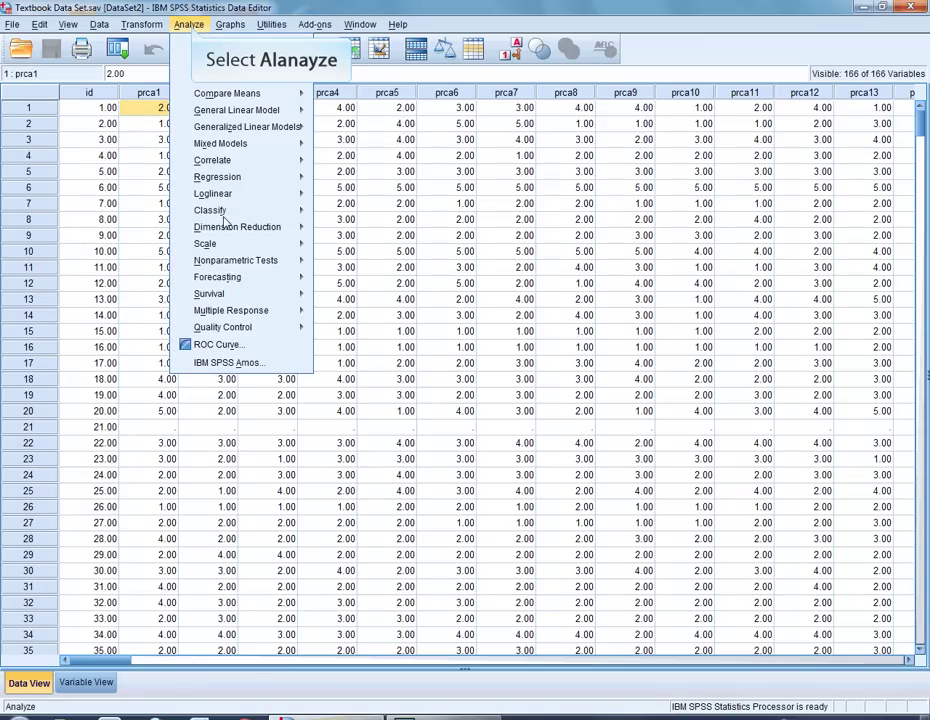
mouse_move(226, 251)
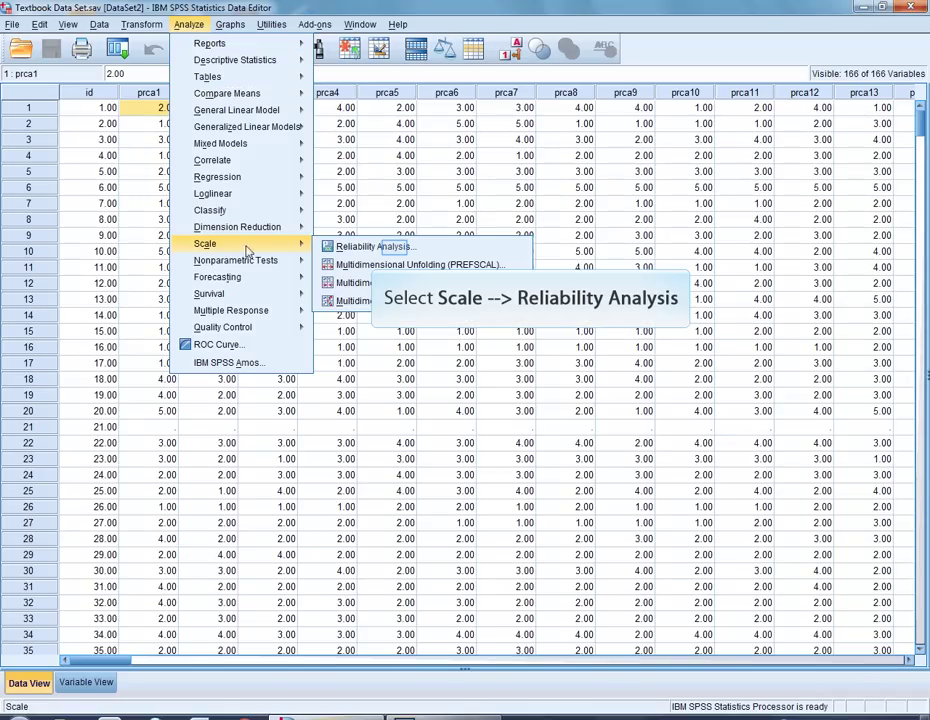
left_click(372, 246)
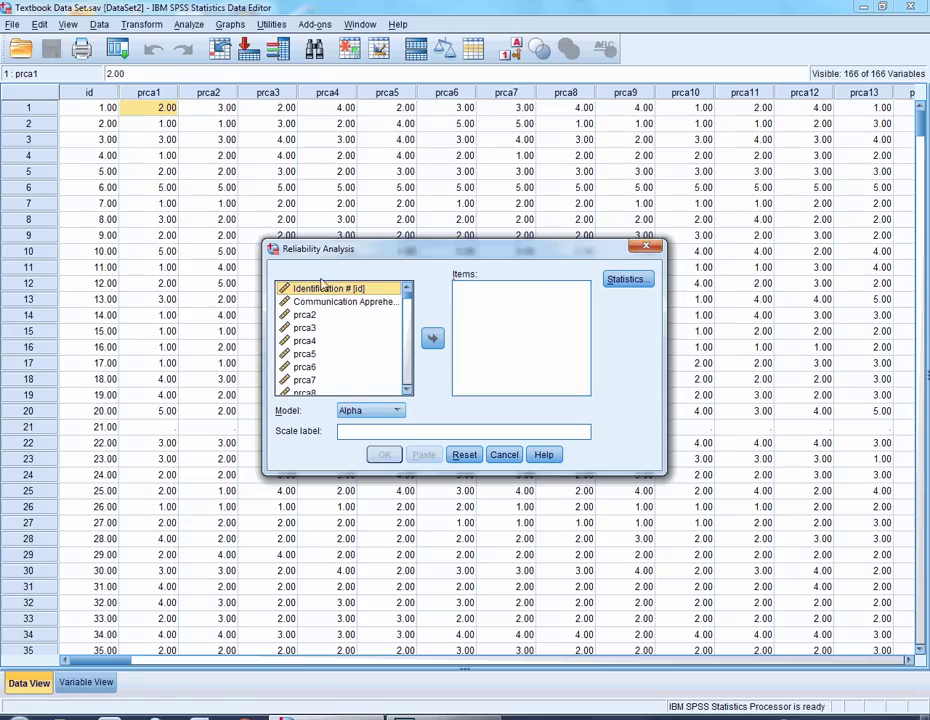
left_click(317, 304)
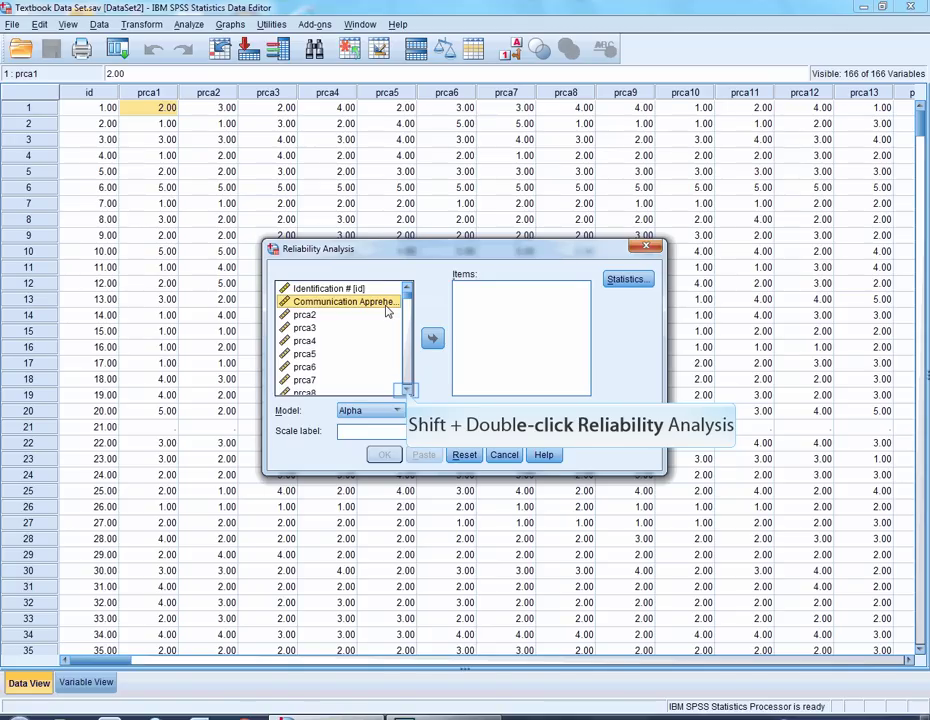
Scroll the variable list down and select every variable from Communication Apprehension to prca24
left_click(407, 391)
left_click(407, 391)
left_click(407, 391)
left_click(407, 391)
left_click(407, 391)
left_click(407, 391)
double_click(407, 391)
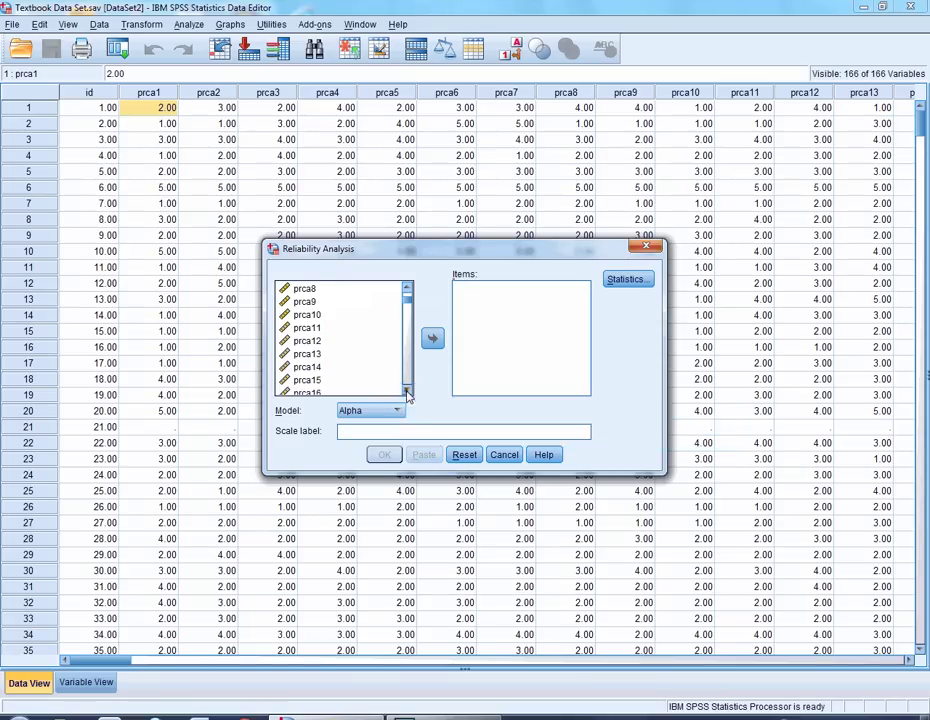
double_click(407, 391)
left_click(407, 391)
double_click(407, 391)
left_click(407, 391)
left_click(407, 391)
double_click(407, 391)
left_click(308, 381, "shift")
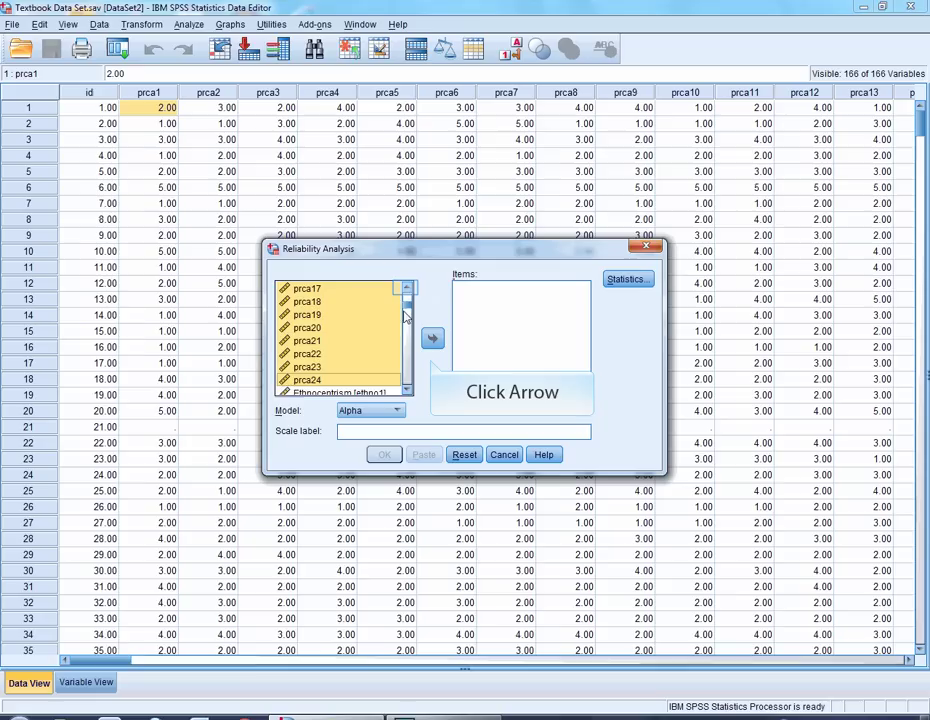
Scroll back to the top and move the 24 selected PRCA variables into the Items list
double_click(407, 290)
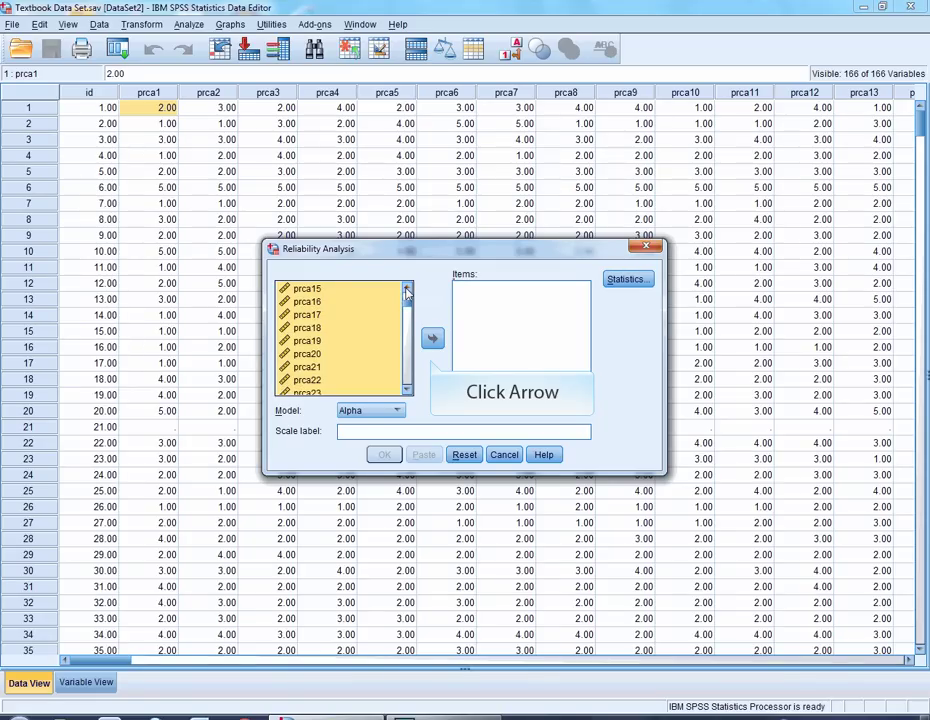
left_click(407, 290)
left_click(407, 290)
left_click(407, 290)
left_click(407, 290)
left_click(407, 290)
left_click(407, 290)
left_click(407, 290)
left_click(407, 290)
left_click(407, 290)
left_click(407, 290)
left_click(407, 290)
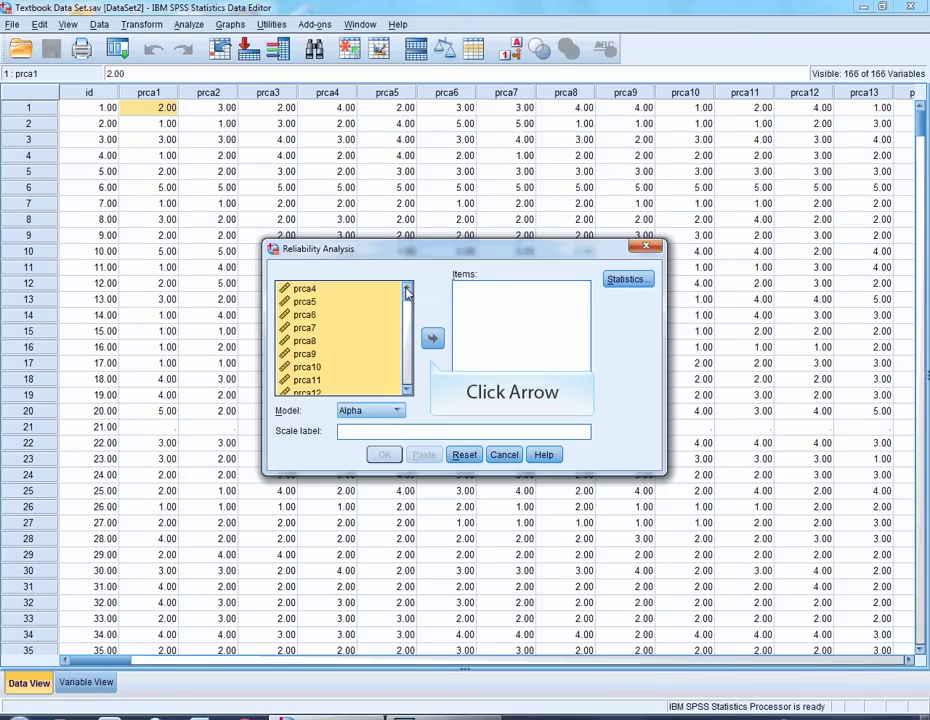
left_click(407, 290)
left_click(407, 290)
left_click(407, 290)
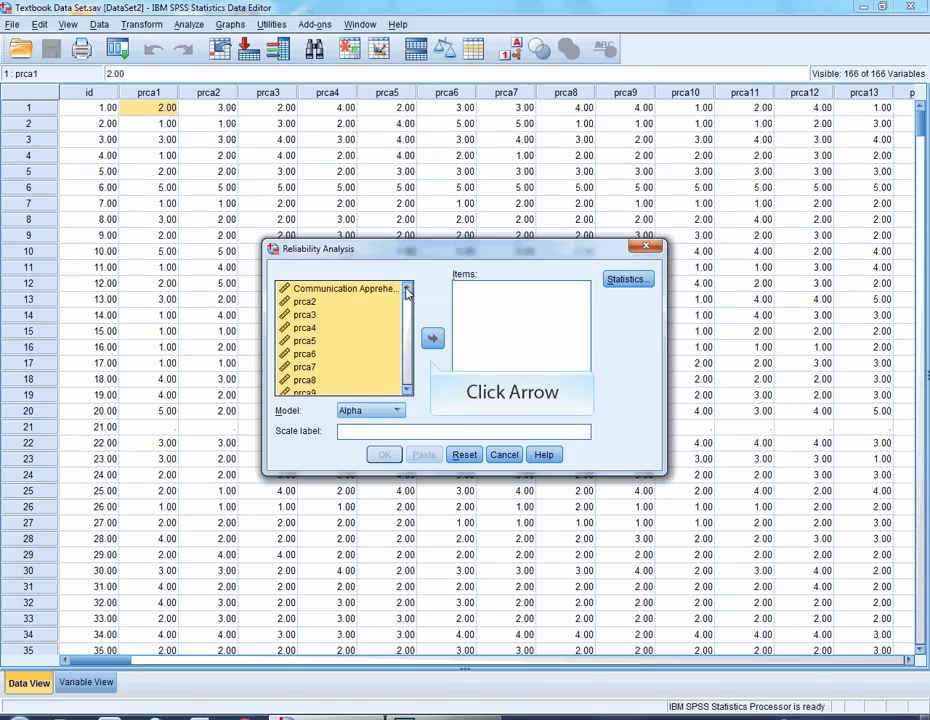
left_click(407, 290)
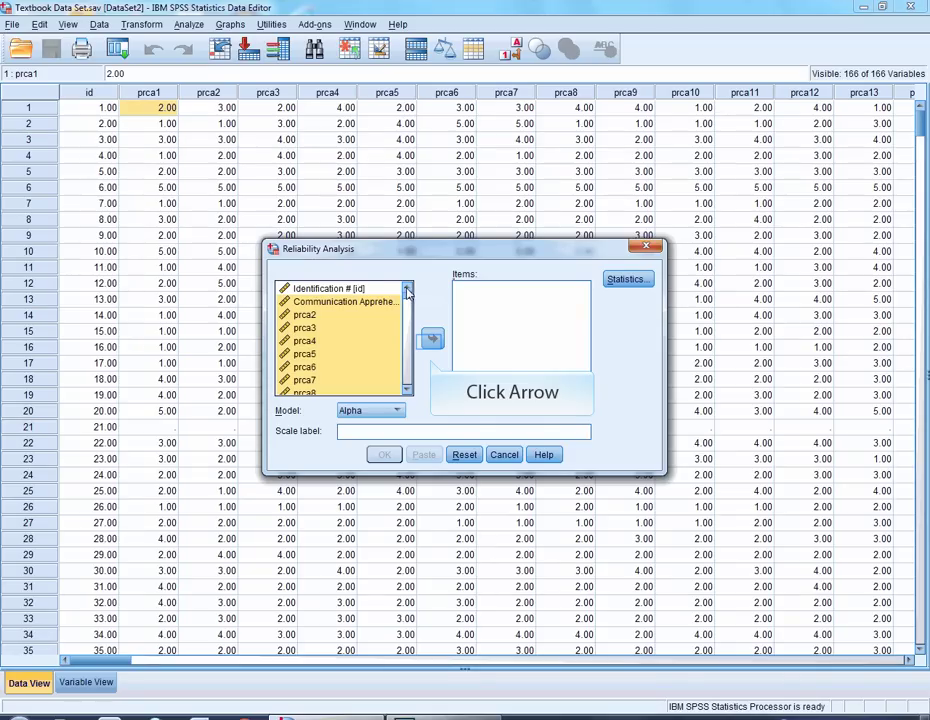
left_click(431, 339)
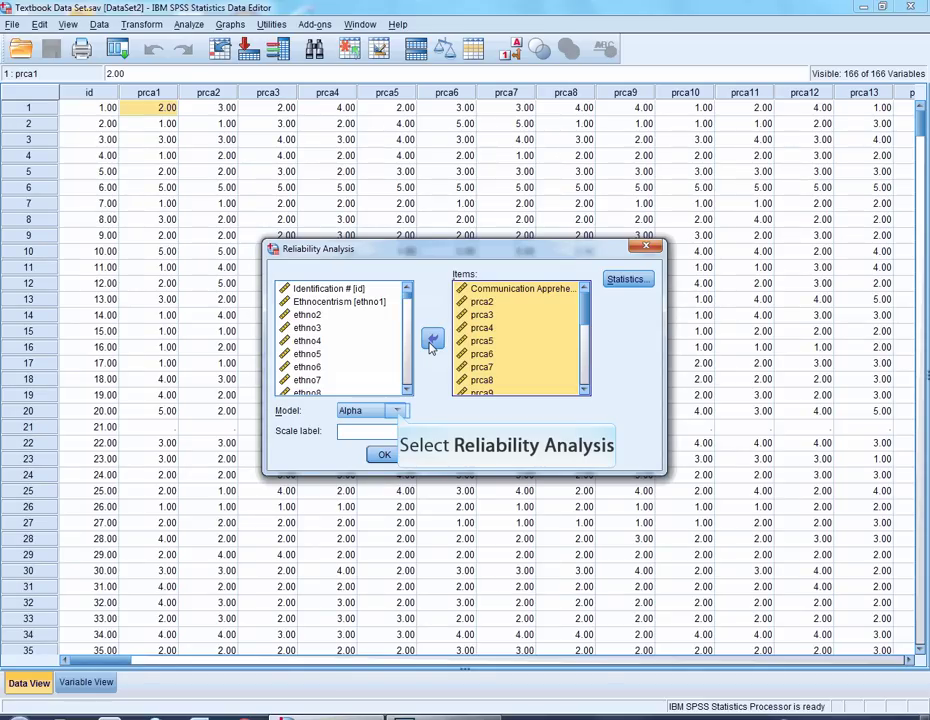
left_click(398, 412)
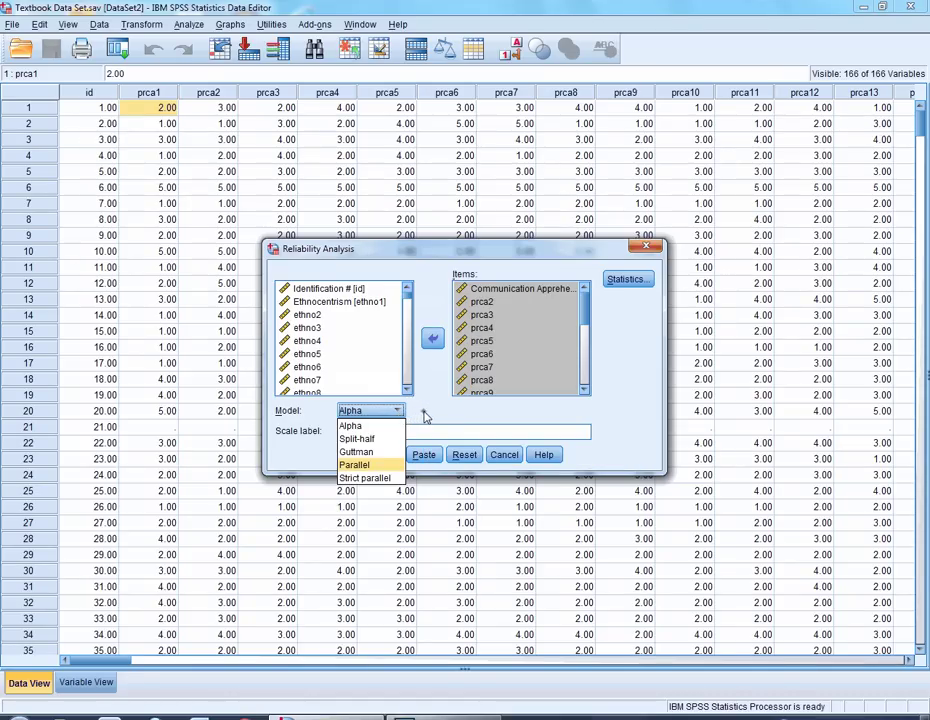
left_click(425, 415)
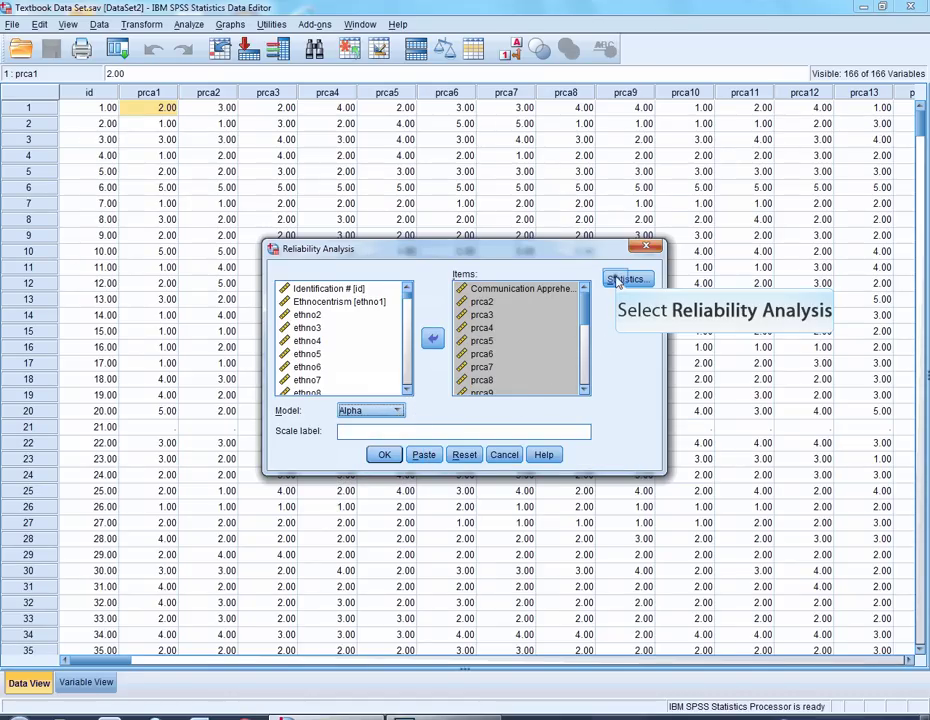
Request Item, Scale and Scale-if-item-deleted statistics, then run the Alpha reliability analysis
left_click(617, 280)
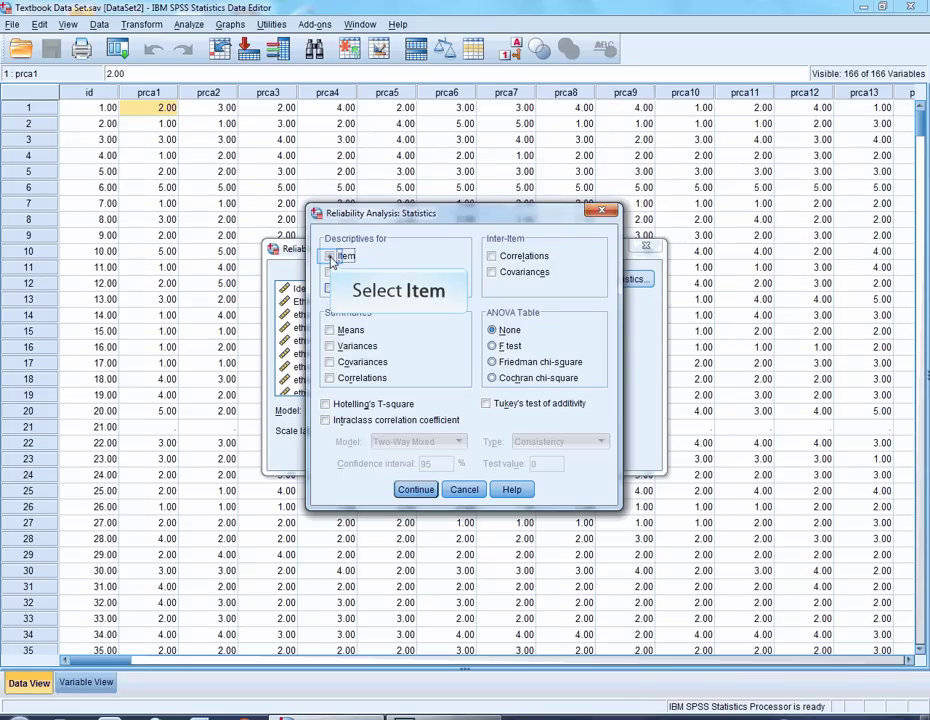
left_click(330, 256)
left_click(330, 272)
left_click(330, 288)
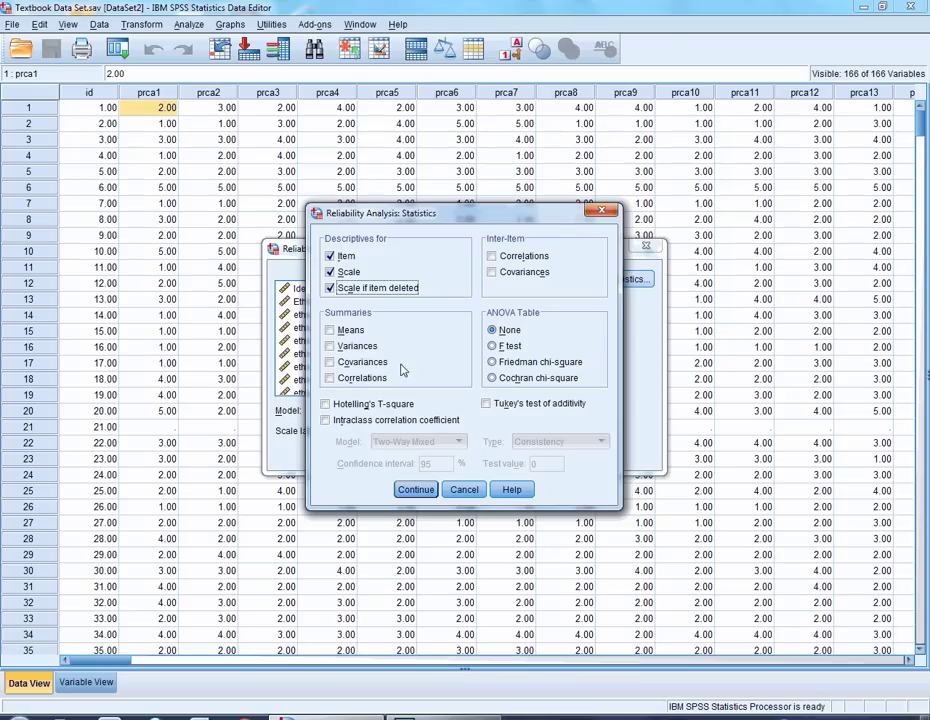
left_click(415, 490)
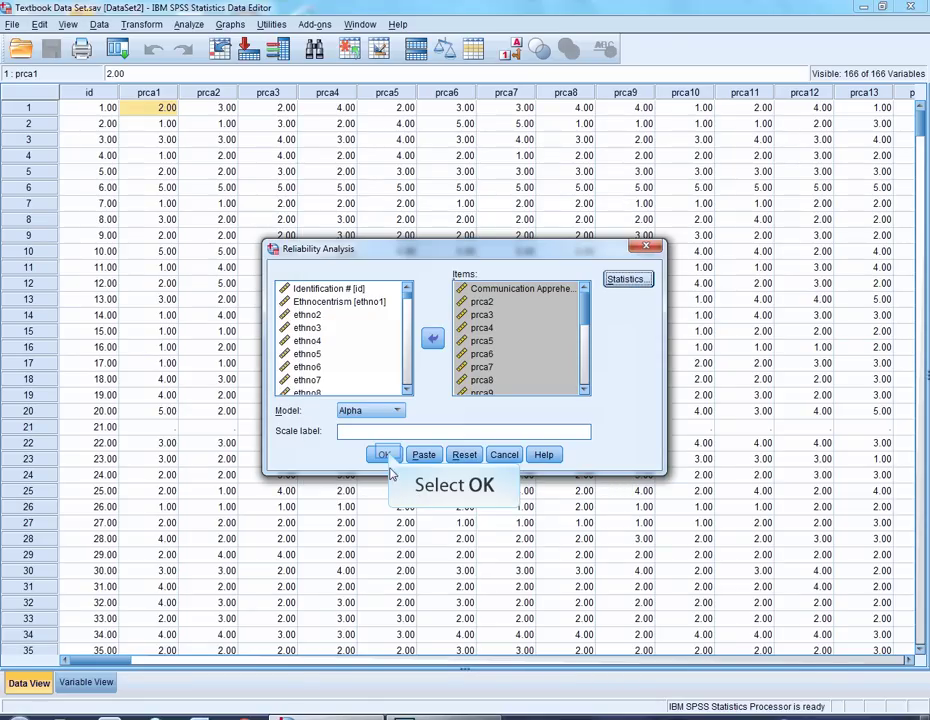
left_click(384, 454)
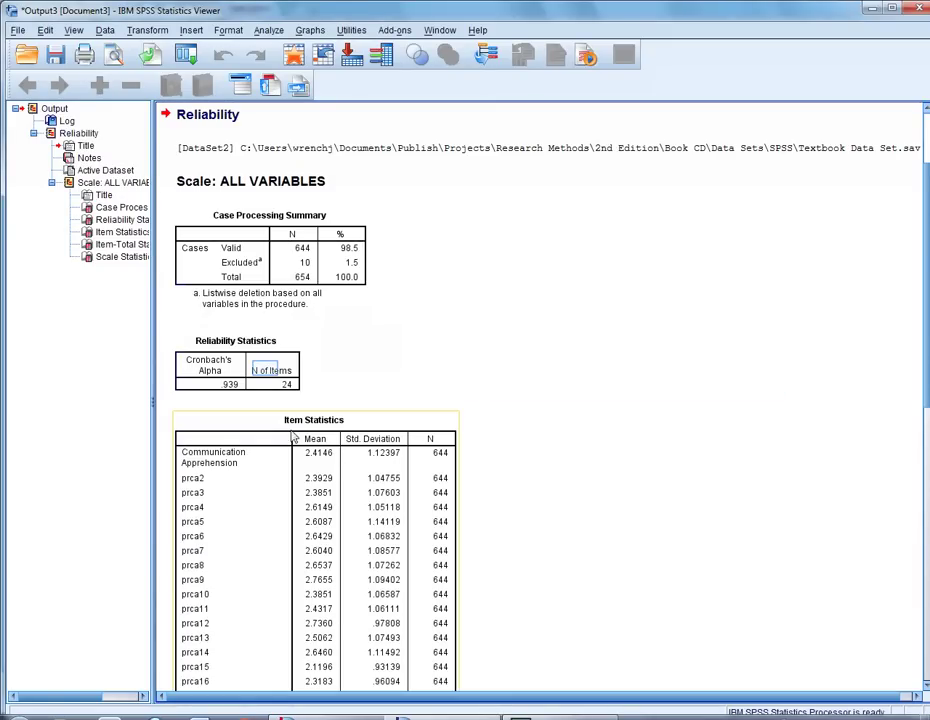
Inspect the Reliability Statistics table (alpha .939), then scroll down to the Item-Total Statistics table
left_click(268, 374)
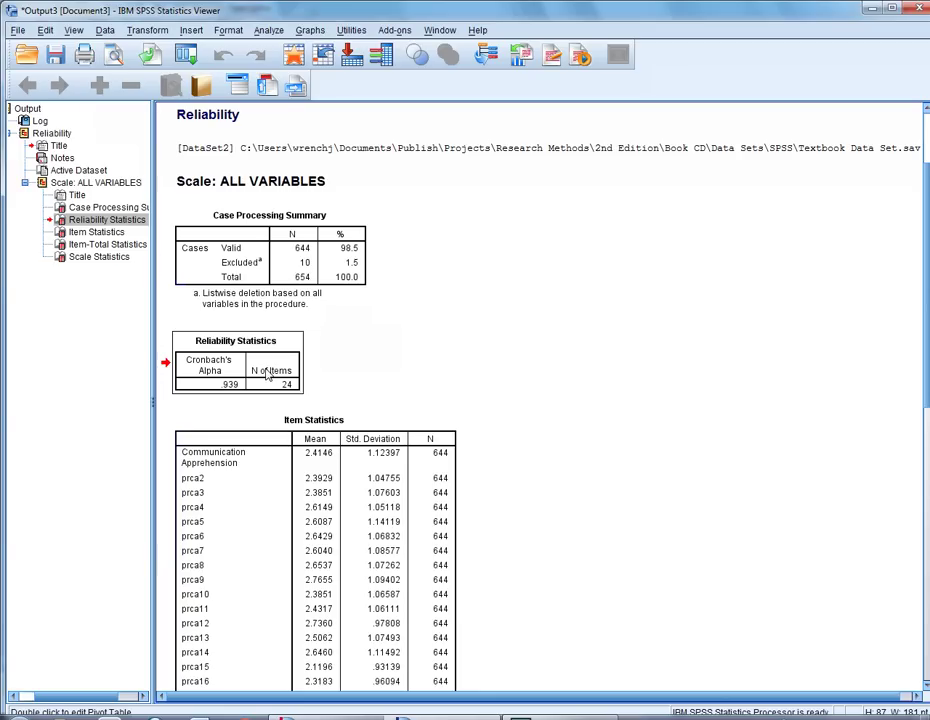
scroll(521, 421, "down", 10)
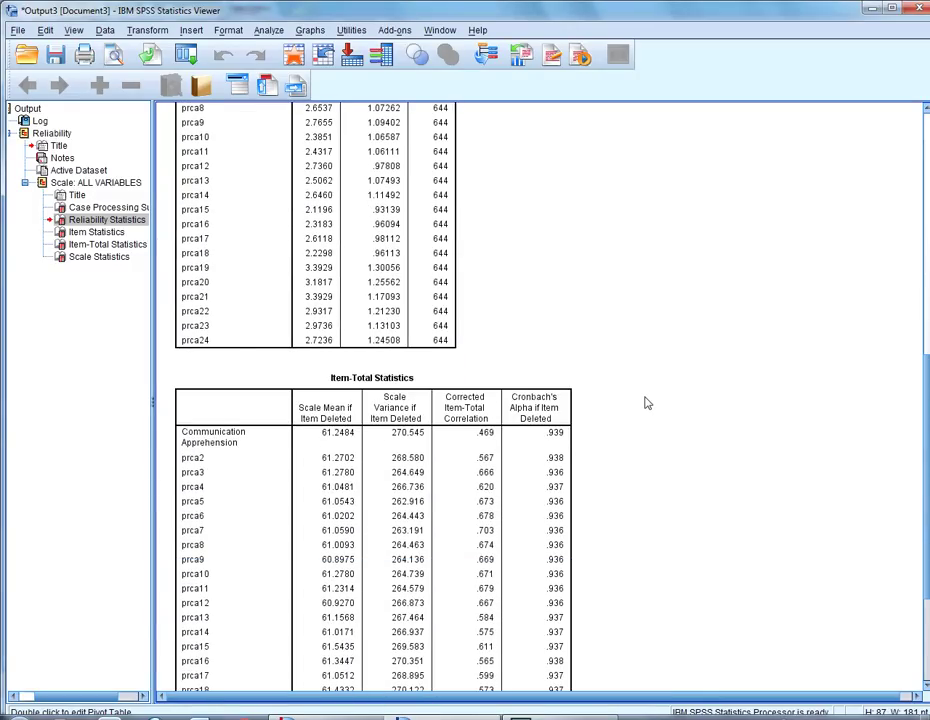
scroll(647, 401, "down", 5)
left_click(226, 263)
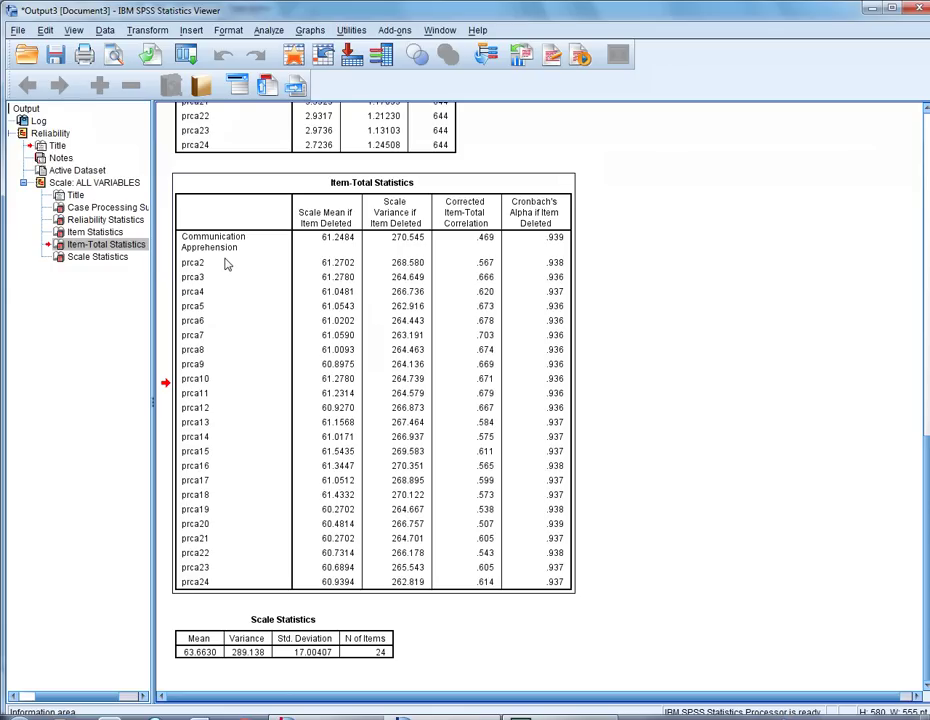